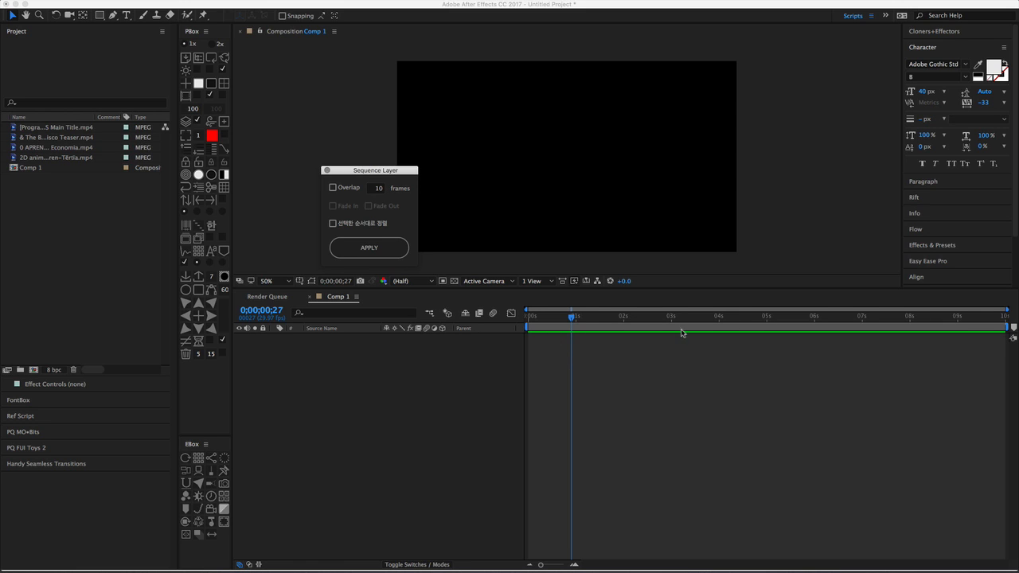
# - Move the Sequence Layer dialog aside and close it
pyautogui.moveTo(371, 174); pyautogui.dragTo(365, 174)
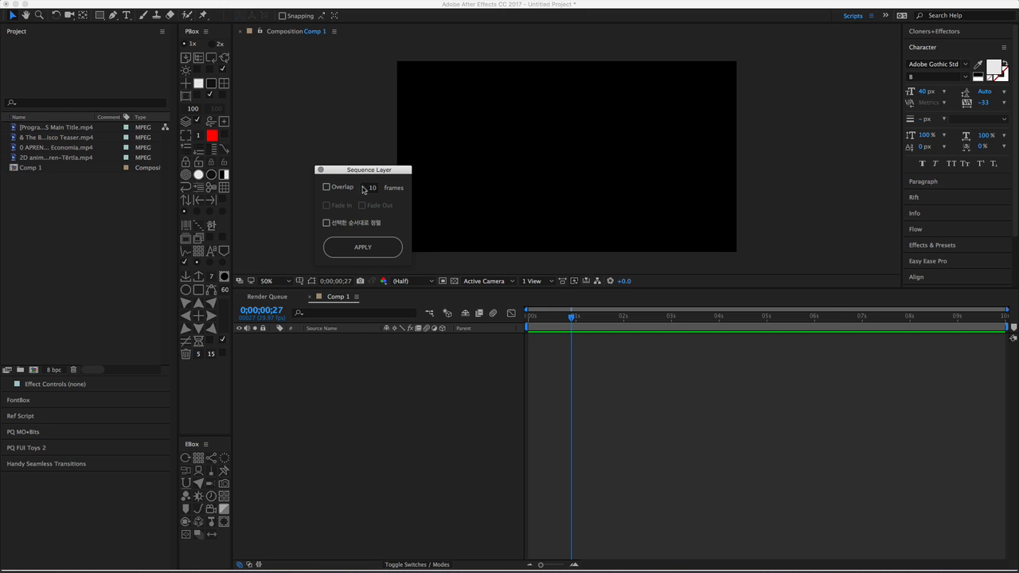
pyautogui.moveTo(348, 171); pyautogui.dragTo(347, 163)
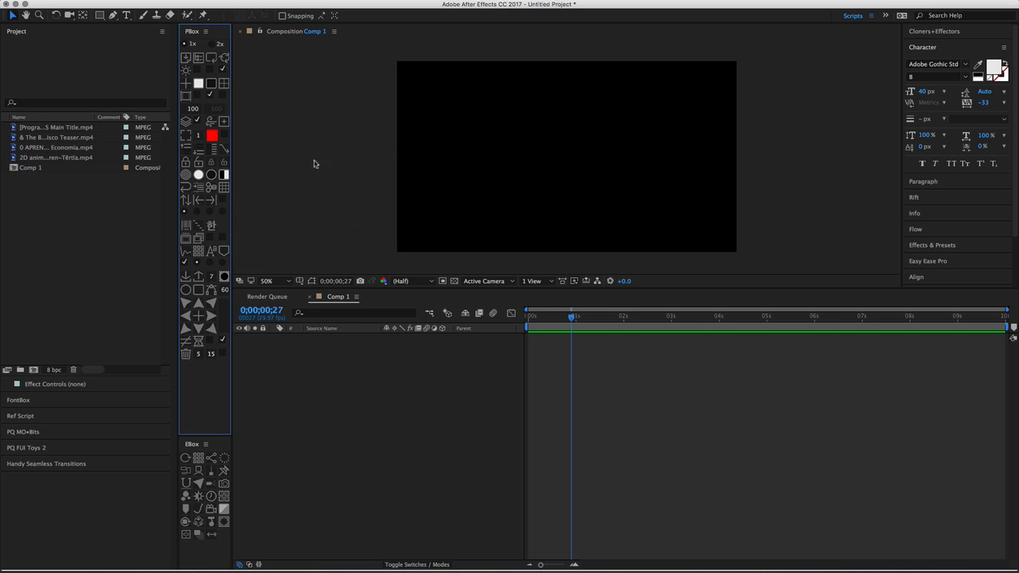
pyautogui.click(319, 161)
# - Add all four MP4 clips from the project to the Comp 1 timeline
pyautogui.click(48, 129)
pyautogui.keyDown('shift'); pyautogui.click(56, 157); pyautogui.keyUp('shift')
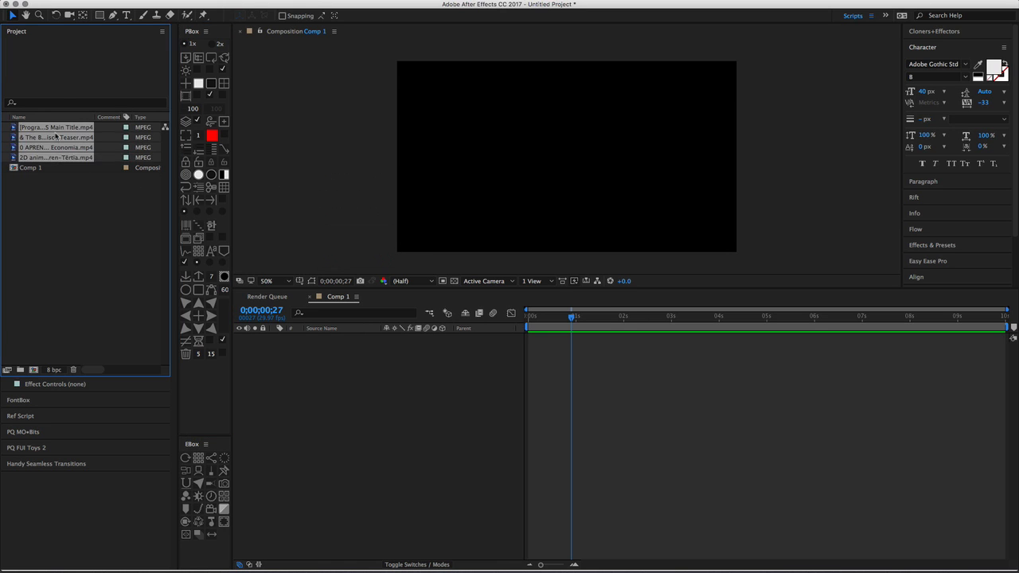
pyautogui.moveTo(56, 131); pyautogui.dragTo(317, 375)
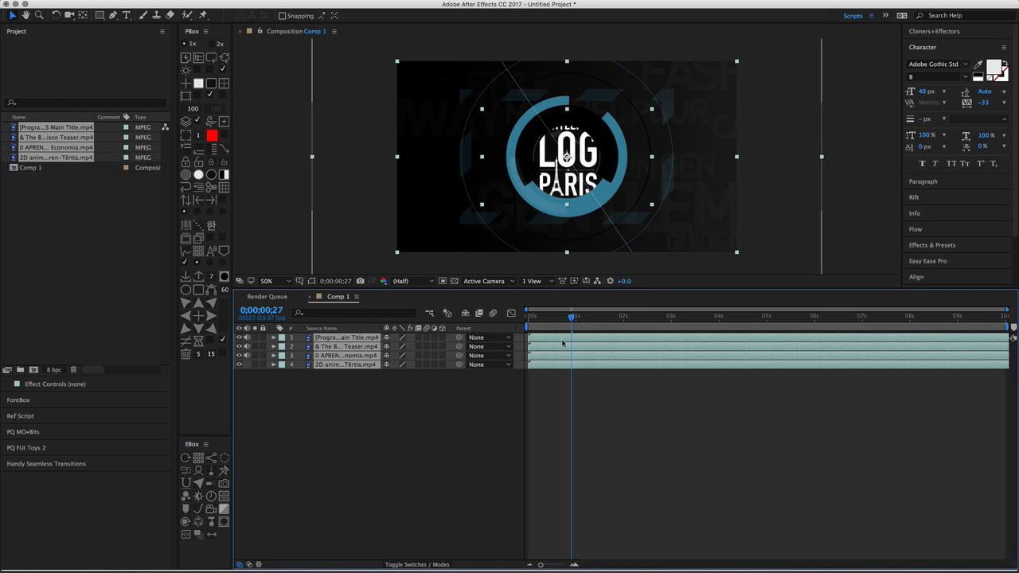
# - Trim all four layers to start at 0;00;01;11 and end at 0;00;02;10
pyautogui.click(586, 322)
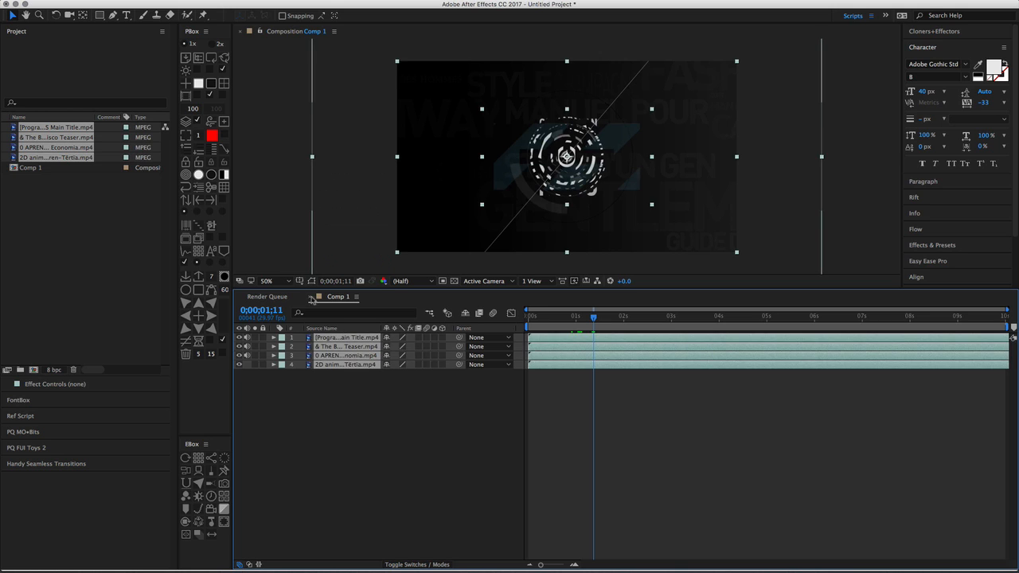
pyautogui.click(198, 200)
pyautogui.press('space')
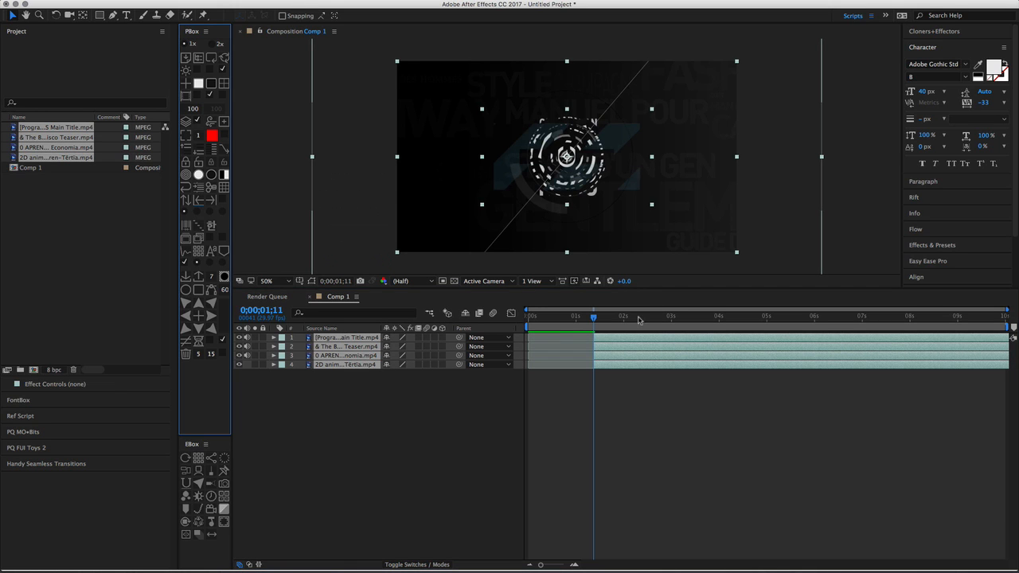
pyautogui.click(211, 200)
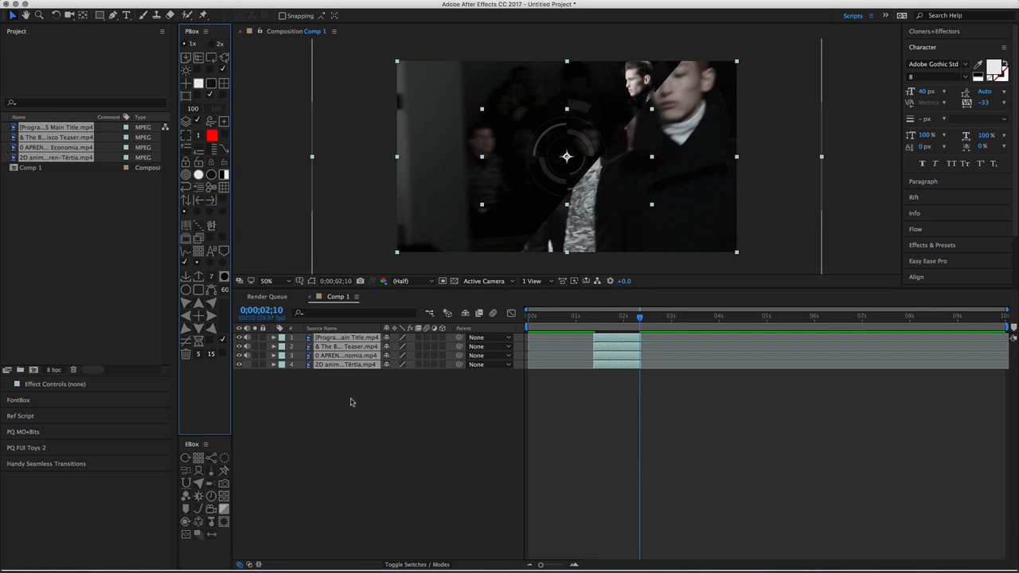
# - Stagger the trimmed layers in time, with layers 1 to 4 starting at about 1.1, 3, 1.3 and 4.4 s
pyautogui.click(348, 401)
pyautogui.moveTo(613, 340); pyautogui.dragTo(759, 364)
pyautogui.moveTo(616, 360); pyautogui.dragTo(628, 359)
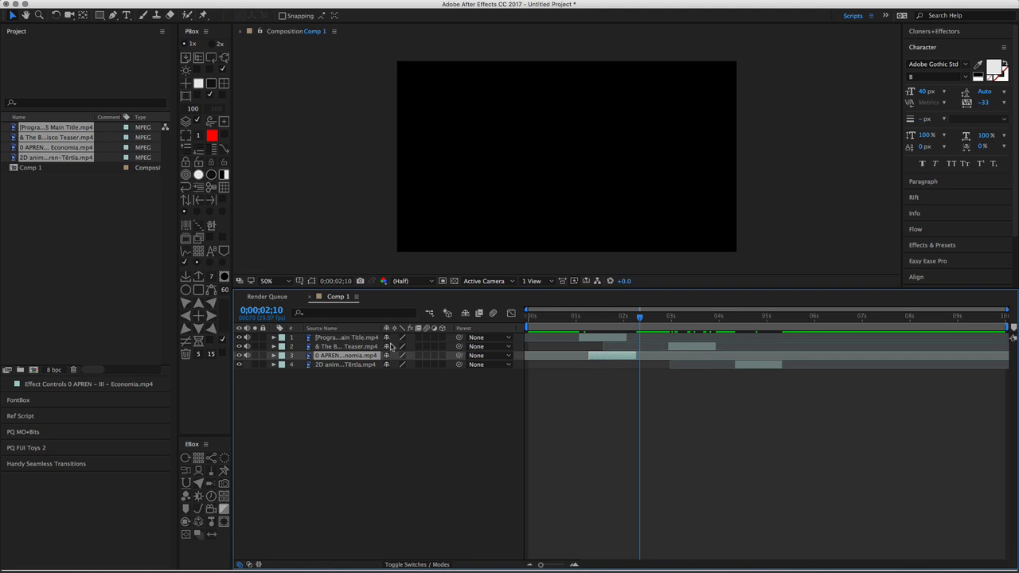
# - Select all four layers and open PBox's Sequence Layer dialog
pyautogui.click(379, 373)
pyautogui.press('super+a')
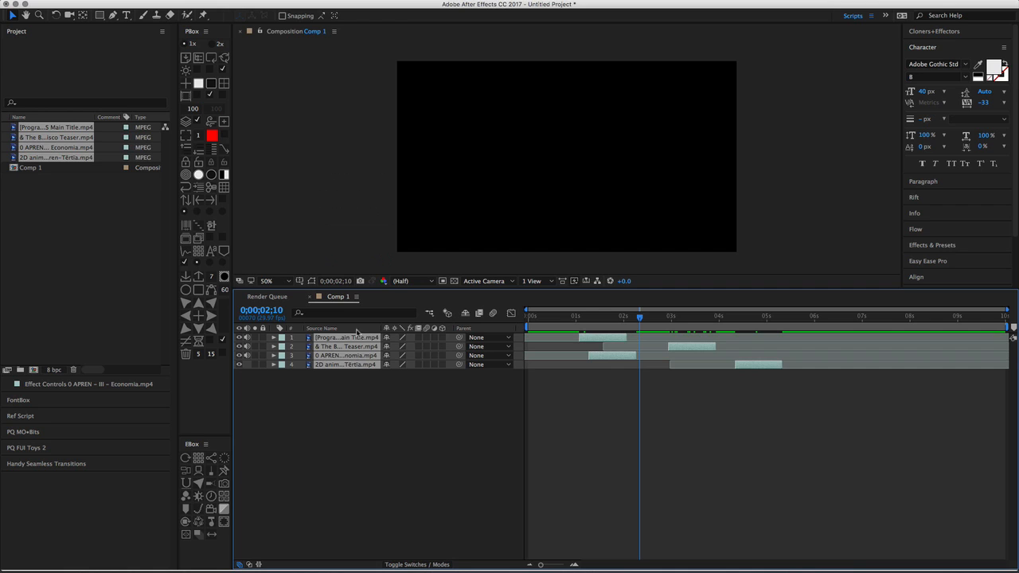
pyautogui.click(199, 228)
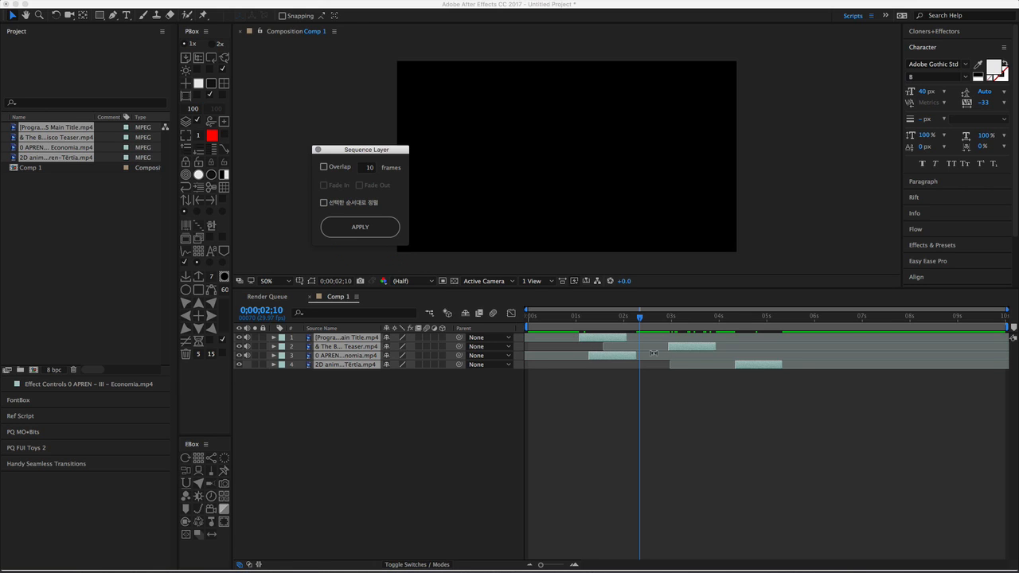
# - Sequence the selected layers with Overlap and selection-order sorting off, then undo it
pyautogui.click(379, 226)
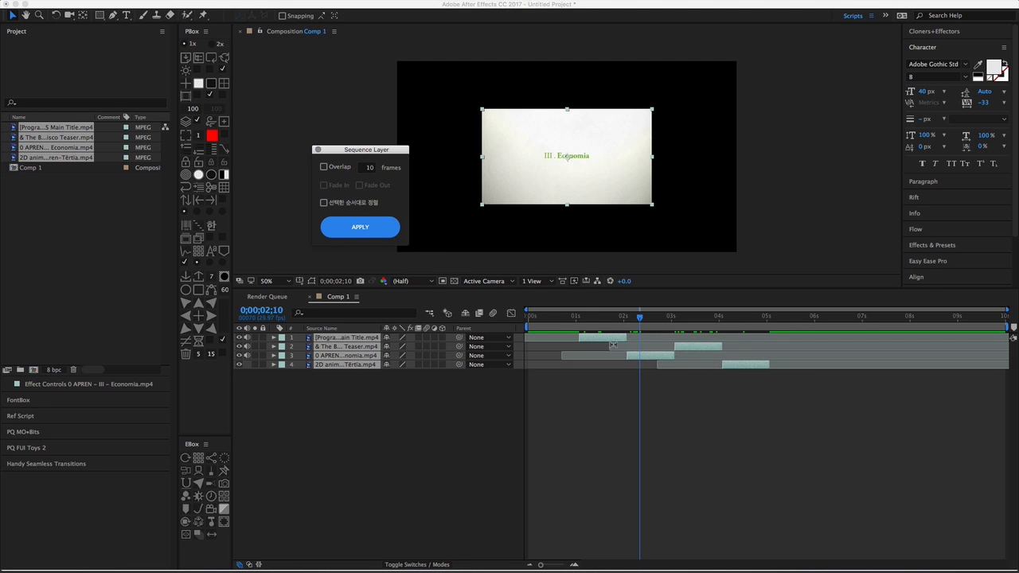
pyautogui.press('super+z')
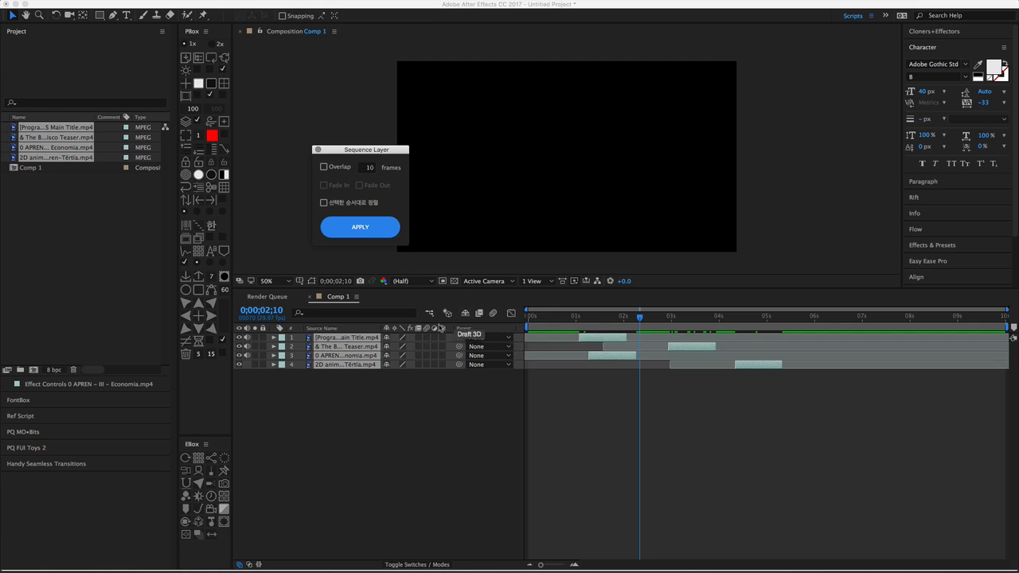
# - Move layer 3 earlier on the timeline so its clip starts at about 0.6 s, ahead of layer 1
pyautogui.click(391, 383)
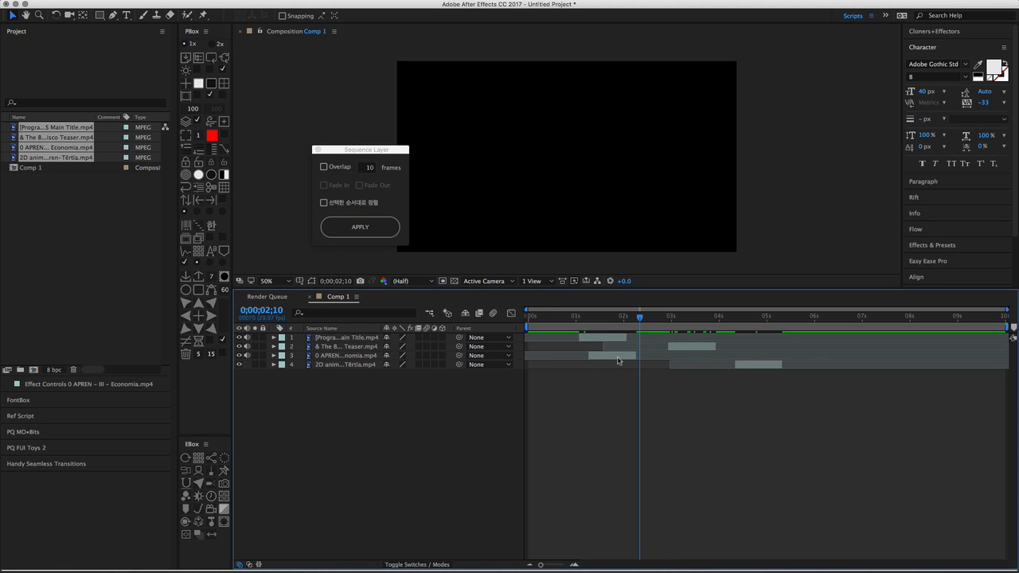
pyautogui.moveTo(618, 361); pyautogui.dragTo(584, 360)
# - Select all four layers, sequence them again starting from the earliest clip, and undo the result
pyautogui.moveTo(388, 387); pyautogui.dragTo(401, 329)
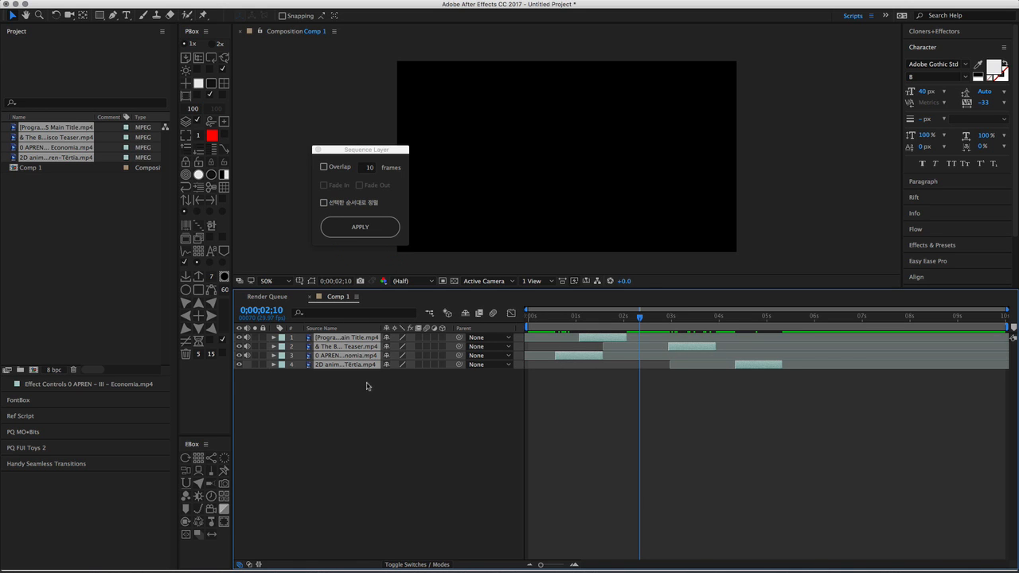
pyautogui.click(357, 232)
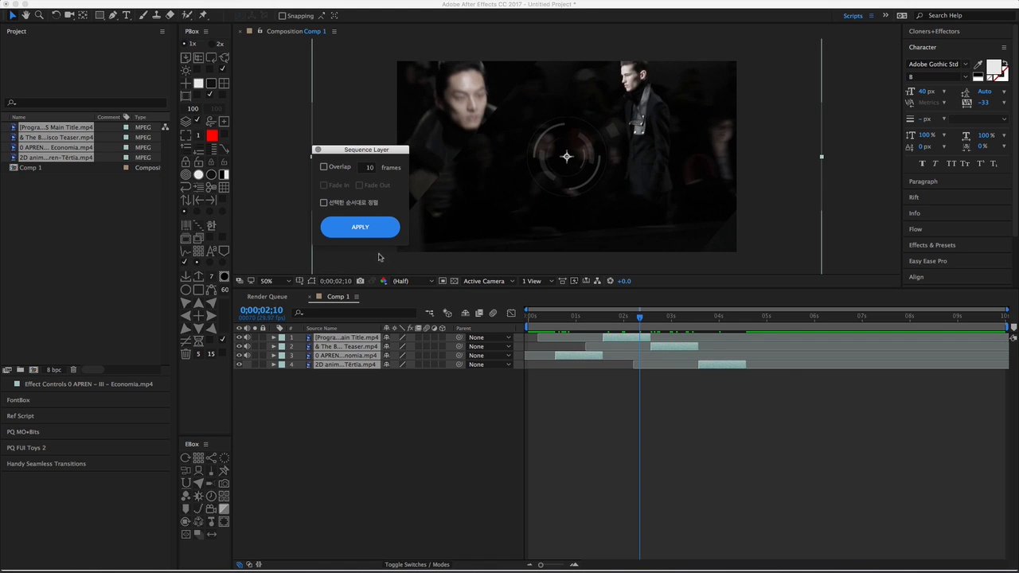
pyautogui.press('super+z')
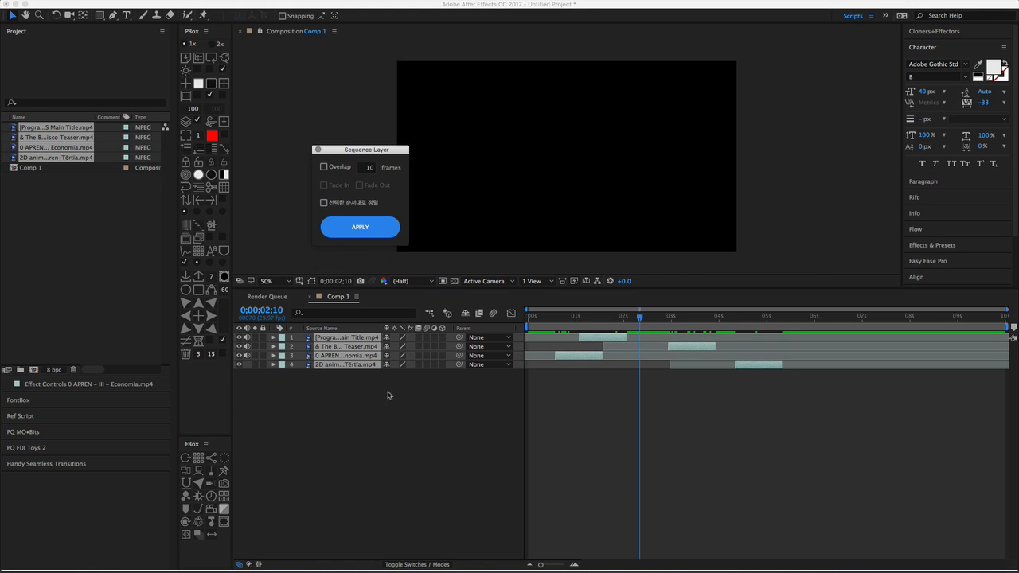
# - Select layers 3, 2, 4 and 1 in that order and sequence them with "선택한 순서대로 정렬" enabled
pyautogui.click(389, 391)
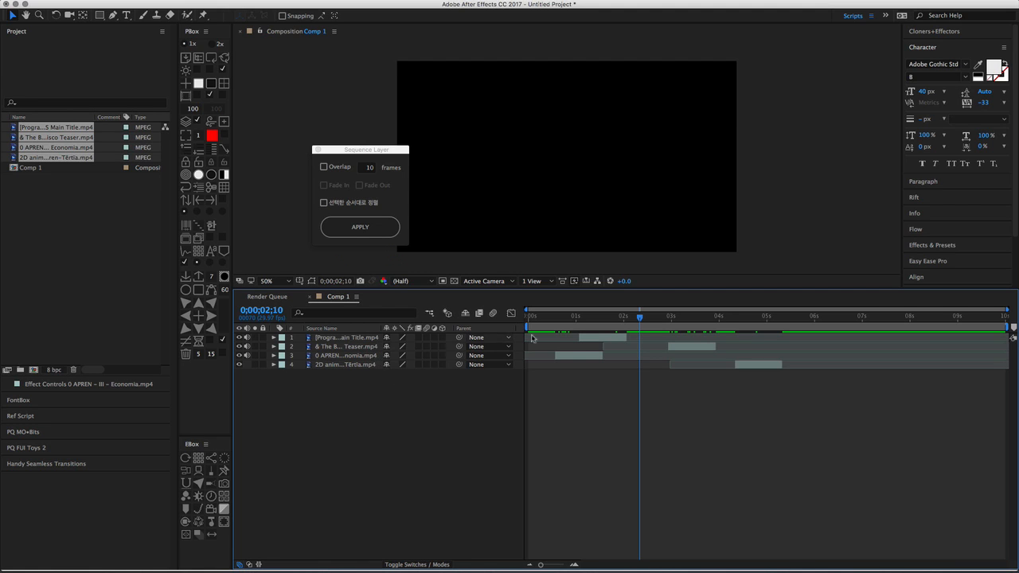
pyautogui.click(373, 356)
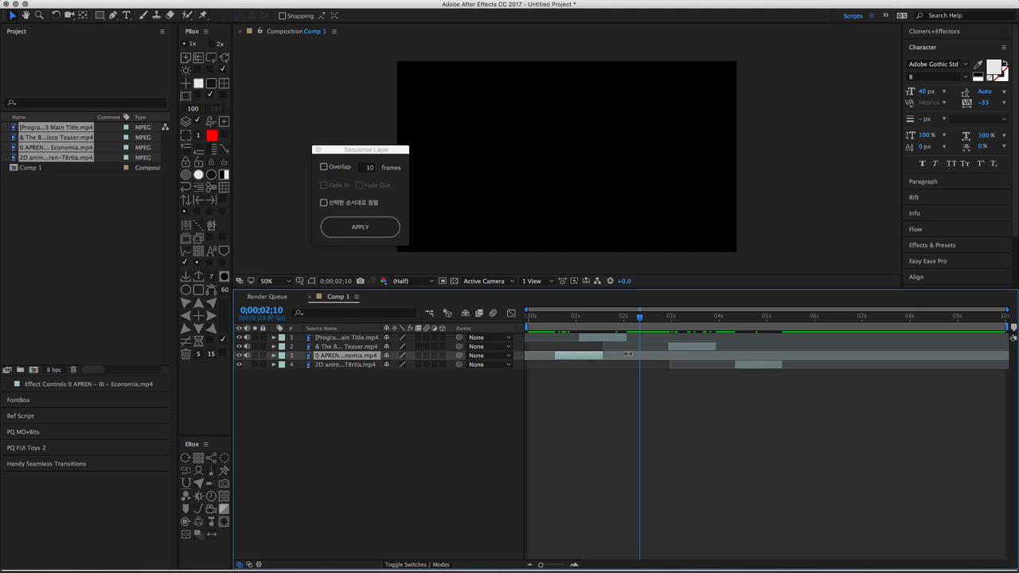
pyautogui.keyDown('shift'); pyautogui.click(370, 348); pyautogui.keyUp('shift')
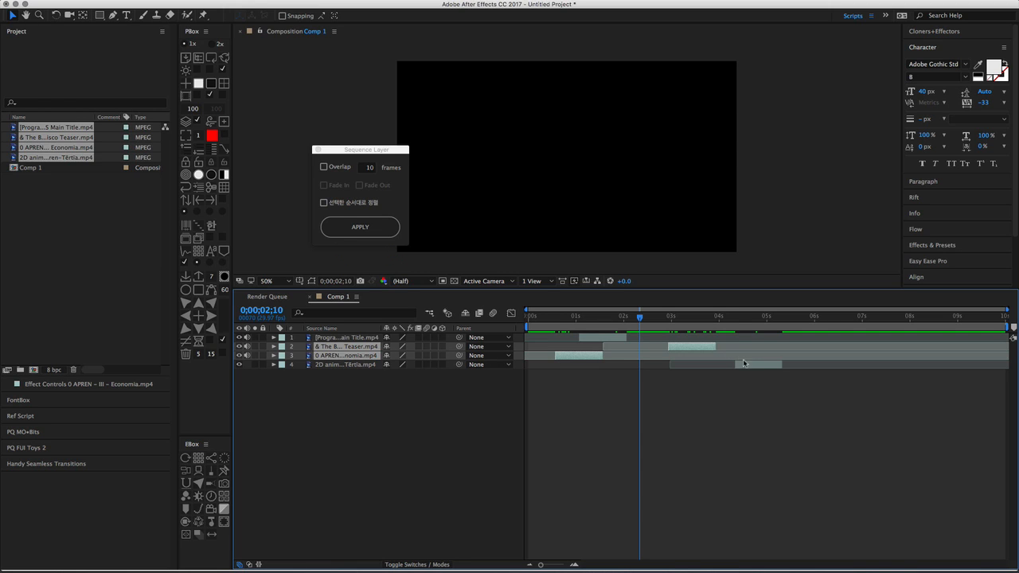
pyautogui.keyDown('shift'); pyautogui.click(377, 365); pyautogui.keyUp('shift')
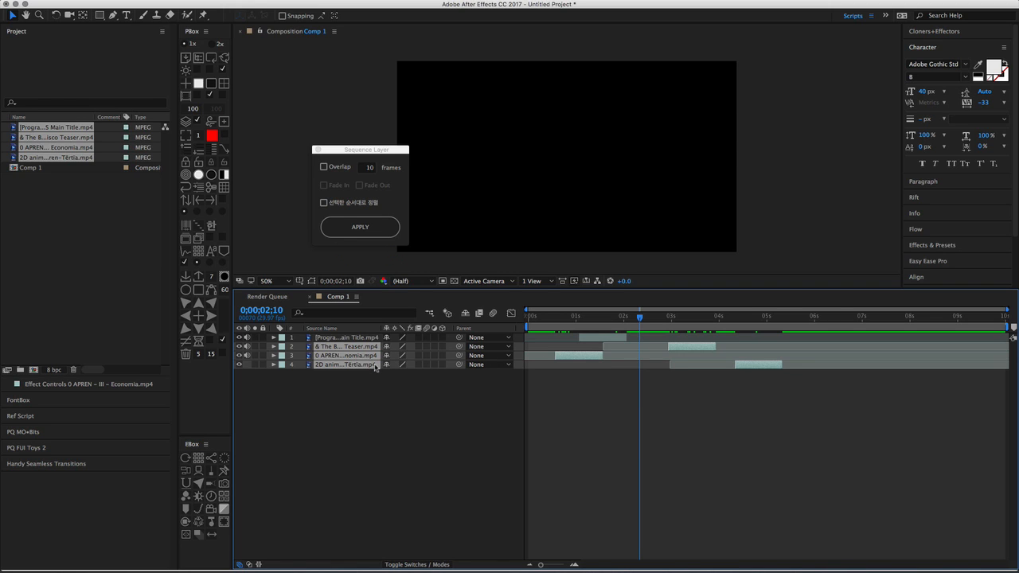
pyautogui.keyDown('shift'); pyautogui.click(374, 337); pyautogui.keyUp('shift')
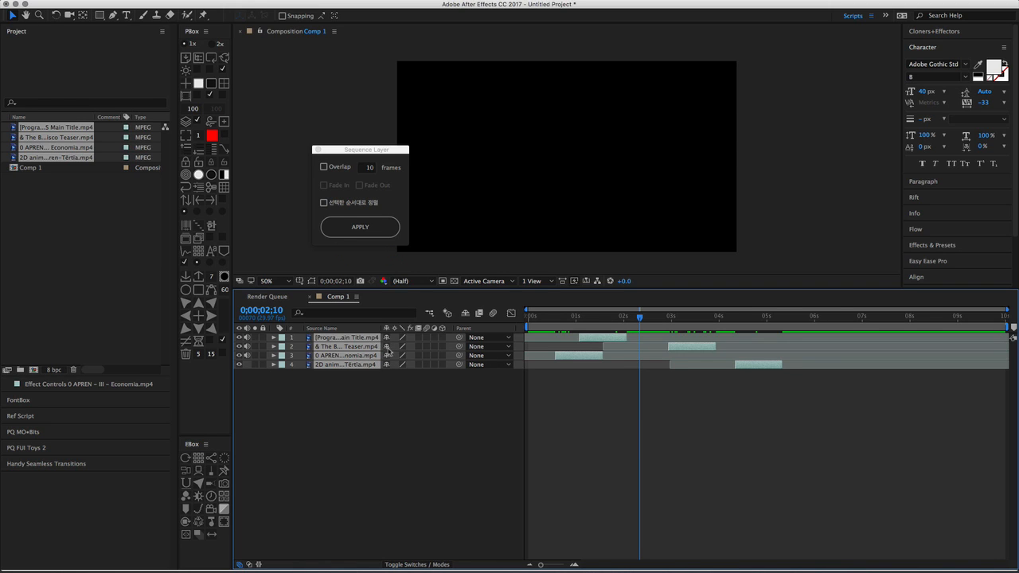
pyautogui.click(327, 204)
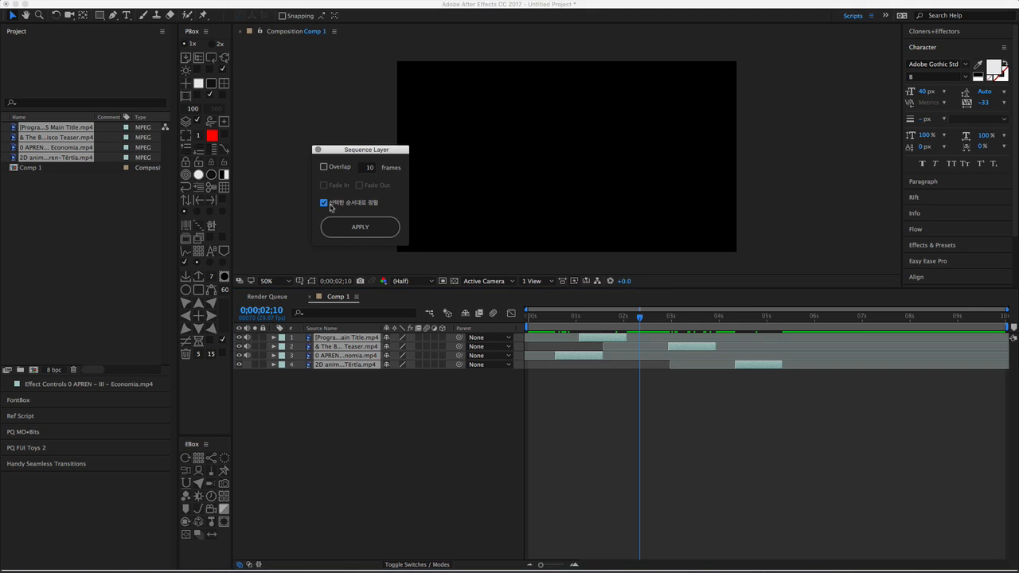
pyautogui.click(367, 228)
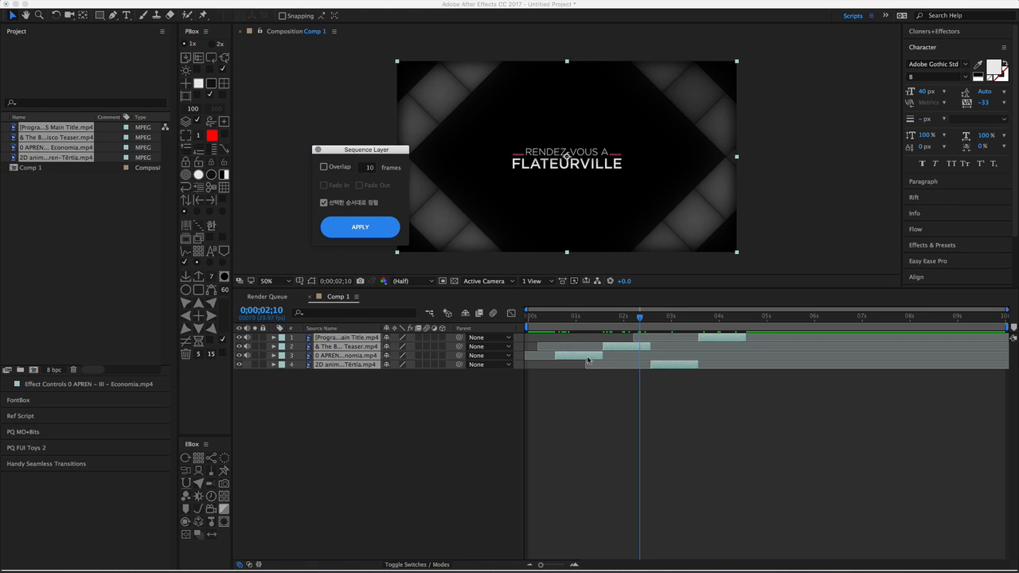
# - Turn off "선택한 순서대로 정렬" and align the starts of all four layers at 0;00;00;28
pyautogui.click(324, 204)
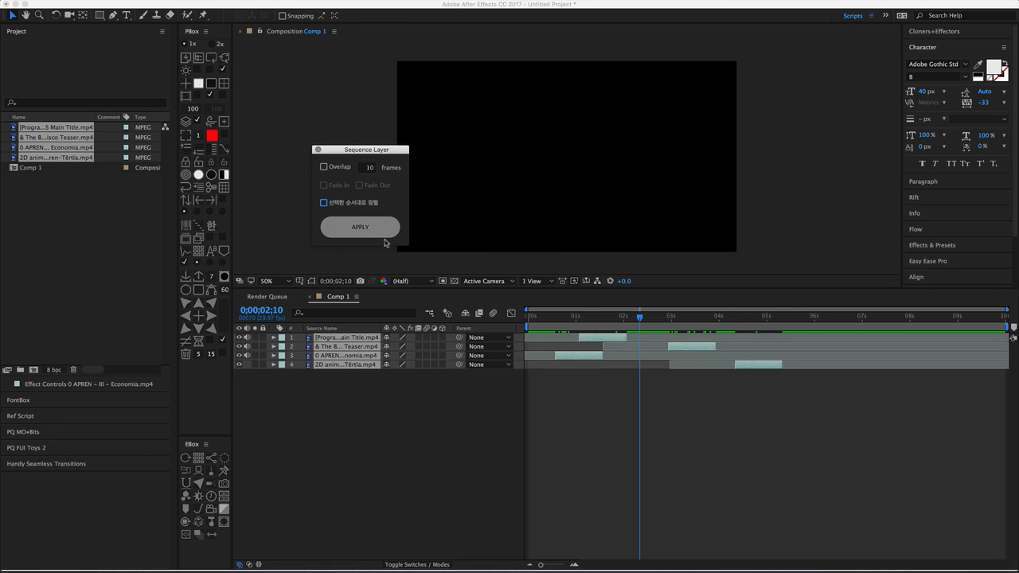
pyautogui.moveTo(600, 320); pyautogui.dragTo(574, 321)
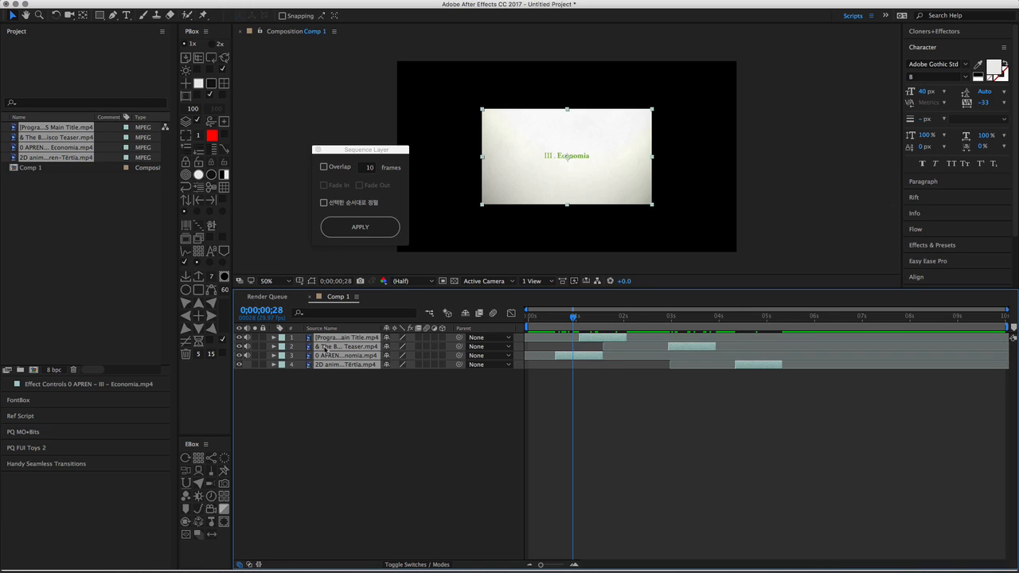
pyautogui.press('super+a')
pyautogui.press('[')
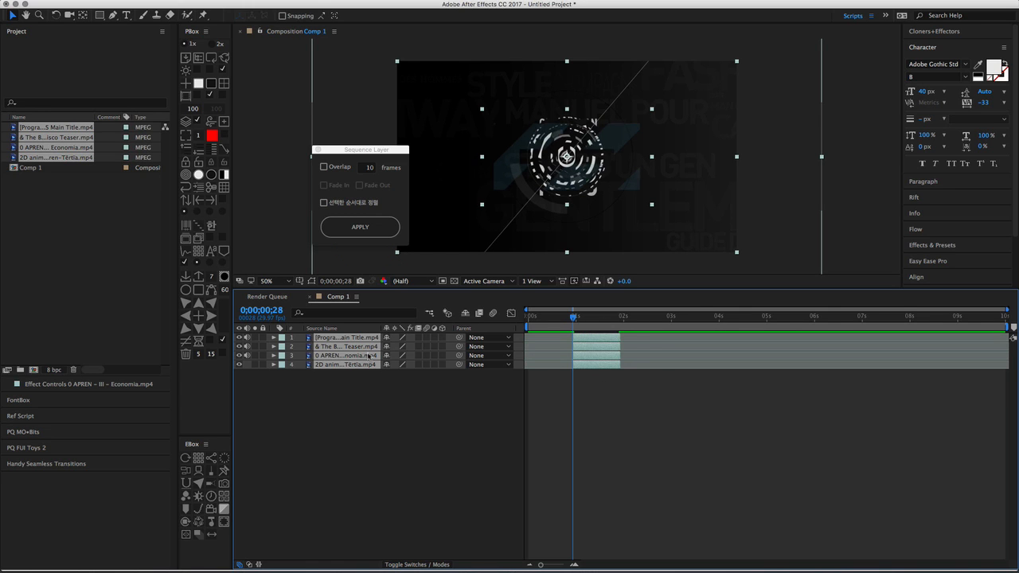
# - Reselect all four aligned layers, sequence them without selection-order sorting, and undo the result
pyautogui.click(355, 384)
pyautogui.press('super+a')
pyautogui.click(361, 150)
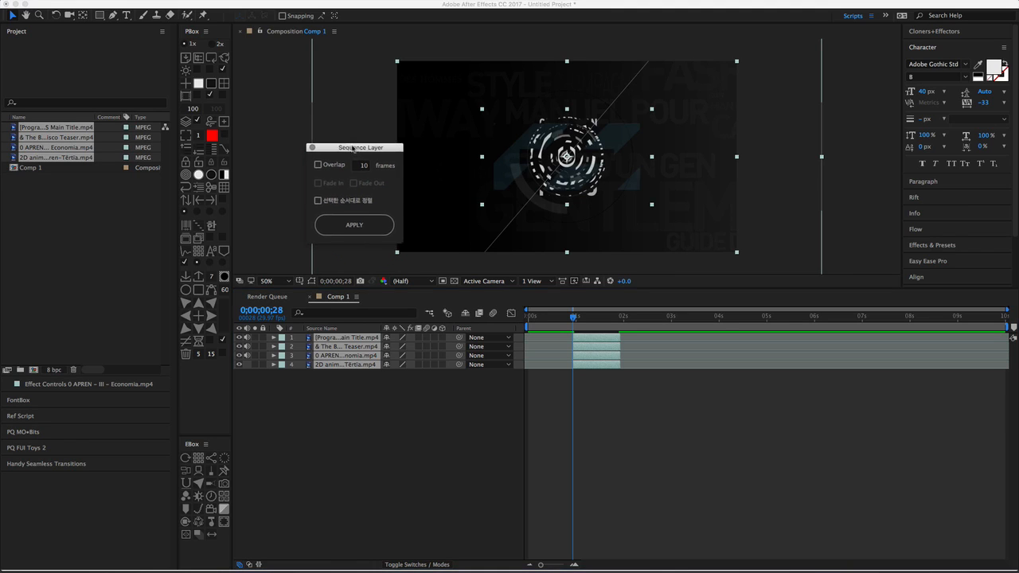
pyautogui.moveTo(361, 150); pyautogui.dragTo(353, 148)
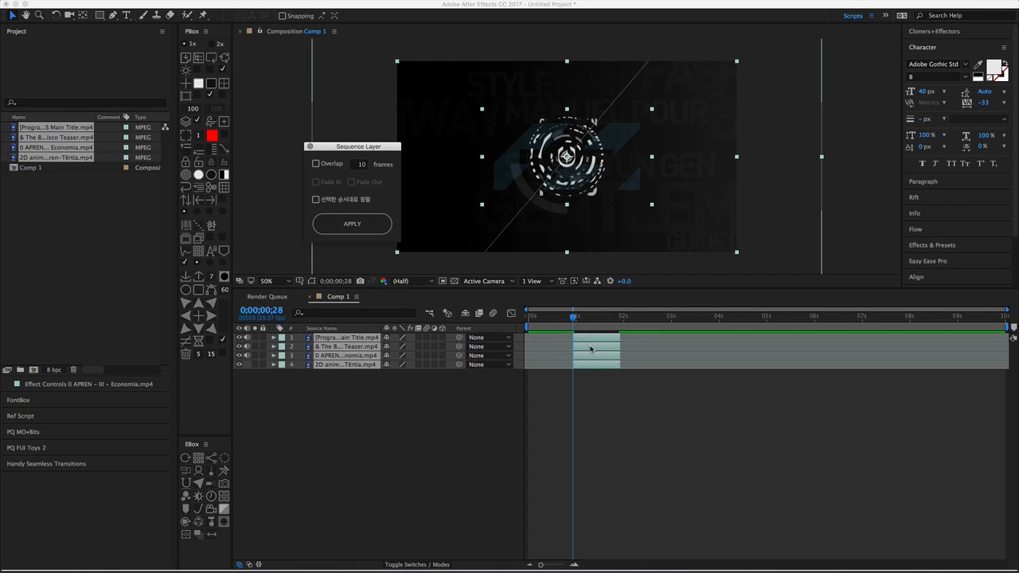
pyautogui.click(371, 226)
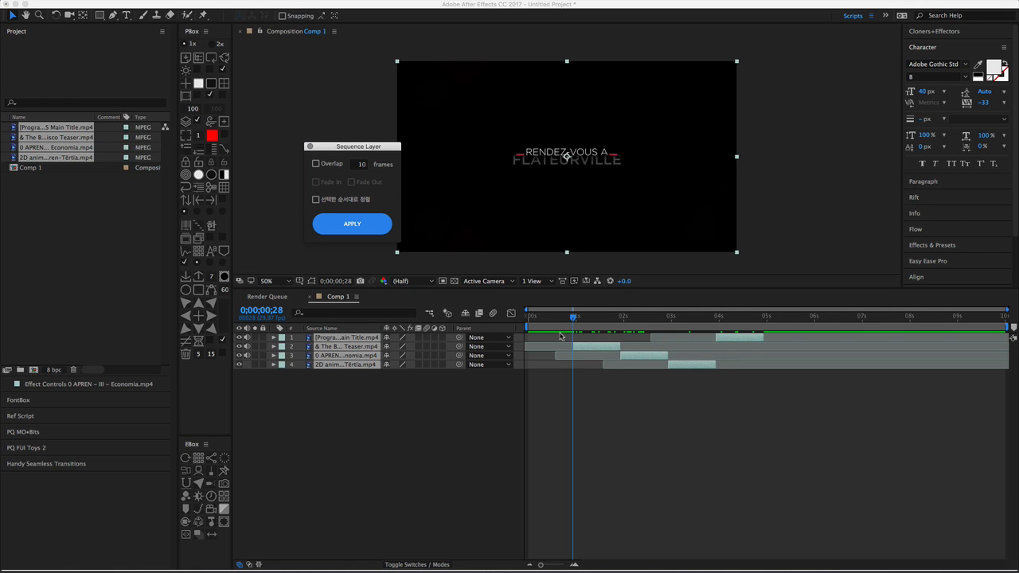
pyautogui.press('super+z')
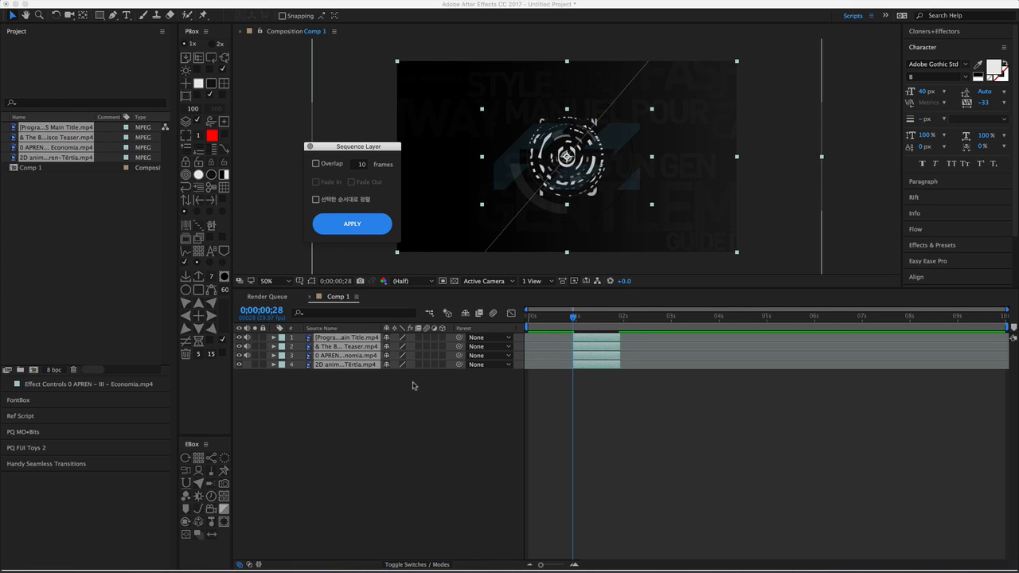
# - Range-select the layers from the first to the fourth, then again from the fourth to the first
pyautogui.click(362, 389)
pyautogui.click(361, 338)
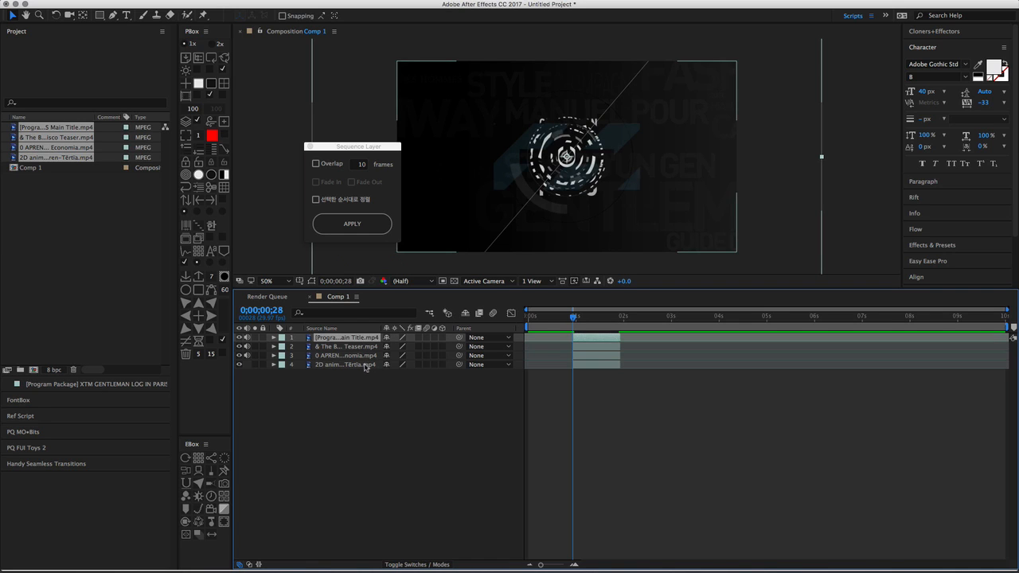
pyautogui.keyDown('shift'); pyautogui.click(366, 364); pyautogui.keyUp('shift')
pyautogui.click(368, 386)
pyautogui.click(368, 366)
pyautogui.keyDown('shift'); pyautogui.click(370, 340); pyautogui.keyUp('shift')
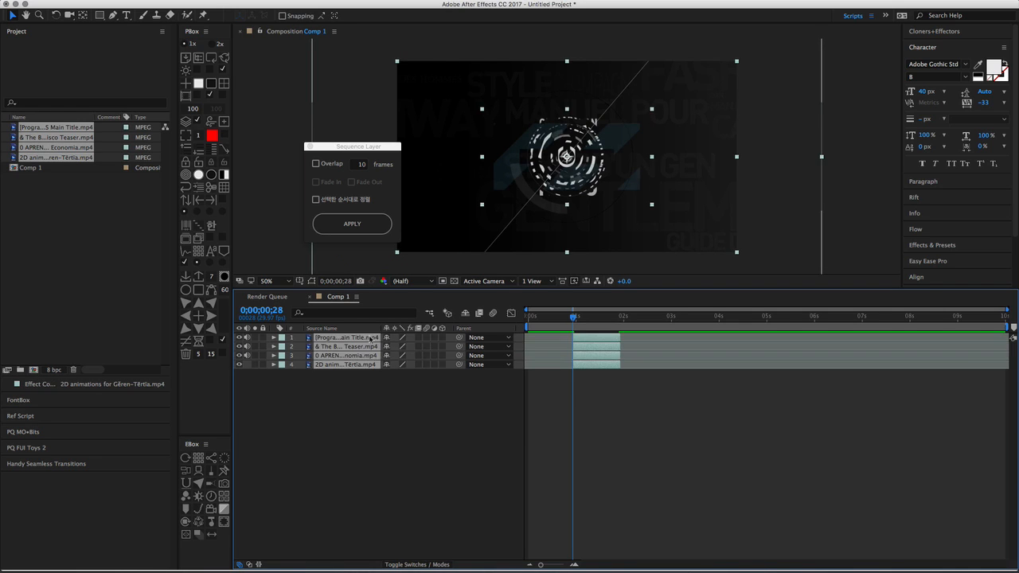
# - Select all four layers and enable "선택한 순서대로 정렬" in the Sequence Layer dialog
pyautogui.click(370, 386)
pyautogui.press('super+a')
pyautogui.click(316, 200)
pyautogui.click(317, 201)
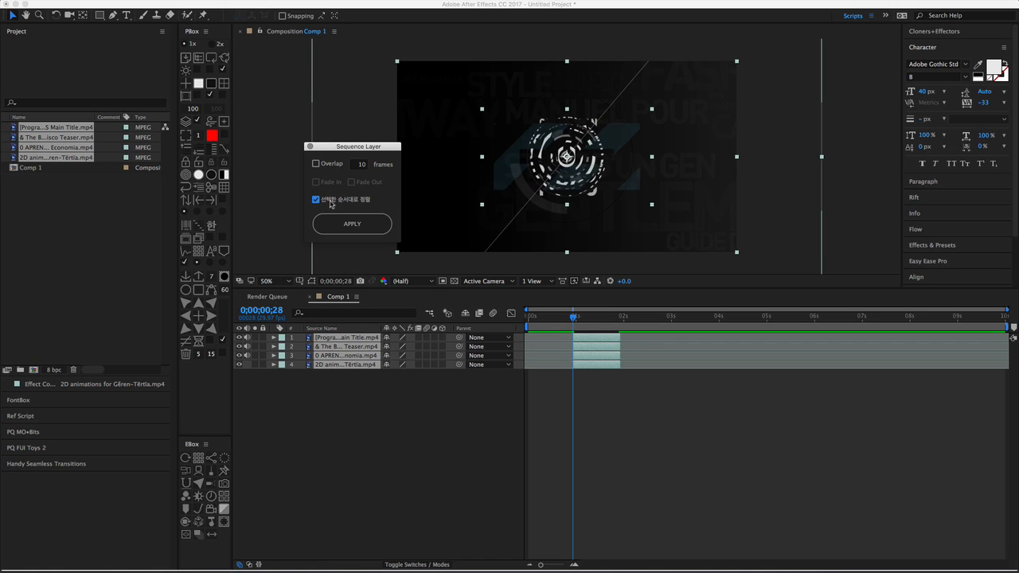
# - Sequence the aligned layers in selection order, undo the result and clear the layer selection
pyautogui.click(375, 223)
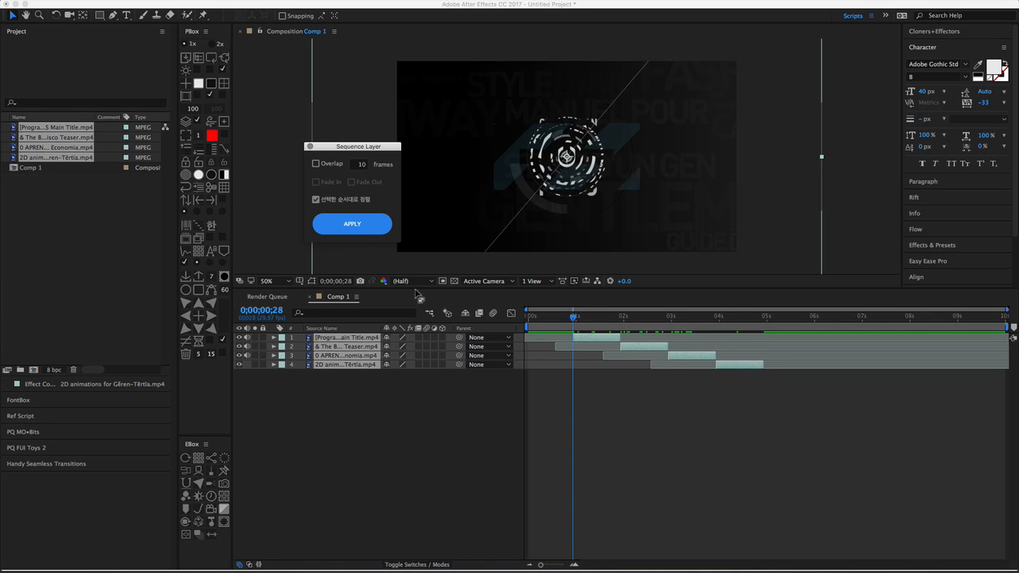
pyautogui.press('super+z')
pyautogui.click(370, 380)
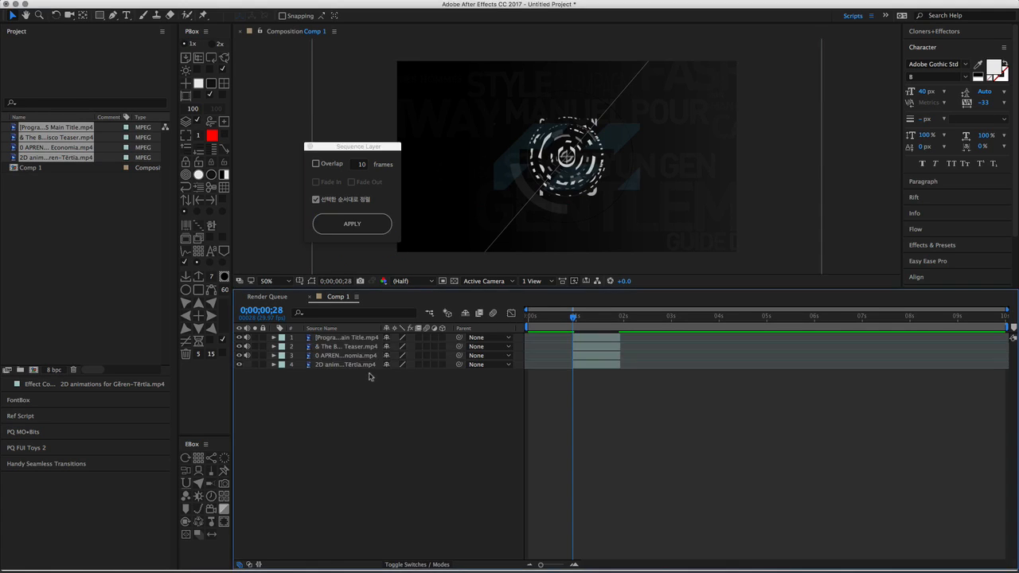
# - Range-select the aligned layers from the fourth to the first, sequence them in selection order, then undo the result and deselect
pyautogui.click(370, 364)
pyautogui.keyDown('shift'); pyautogui.click(369, 338); pyautogui.keyUp('shift')
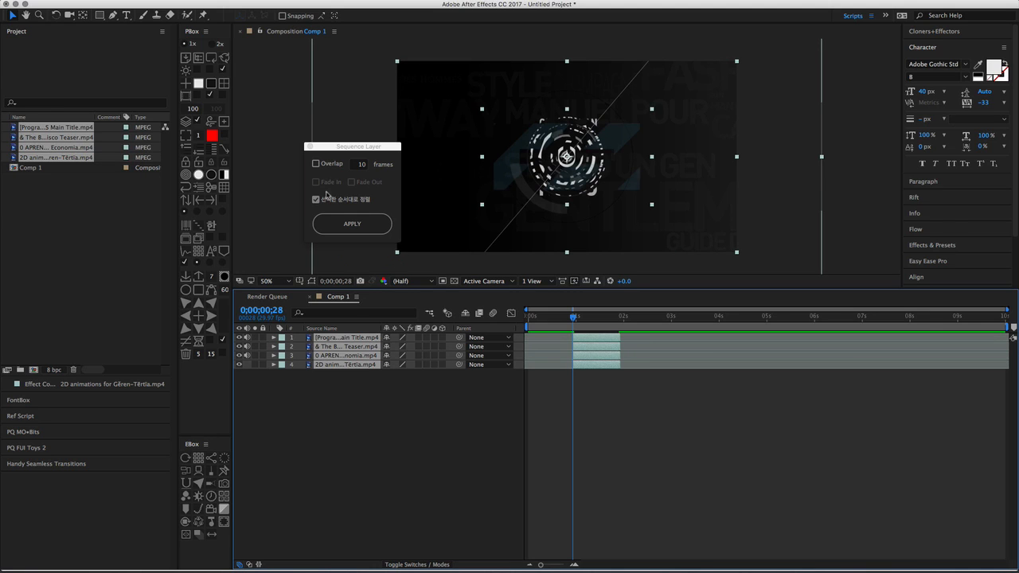
pyautogui.click(338, 223)
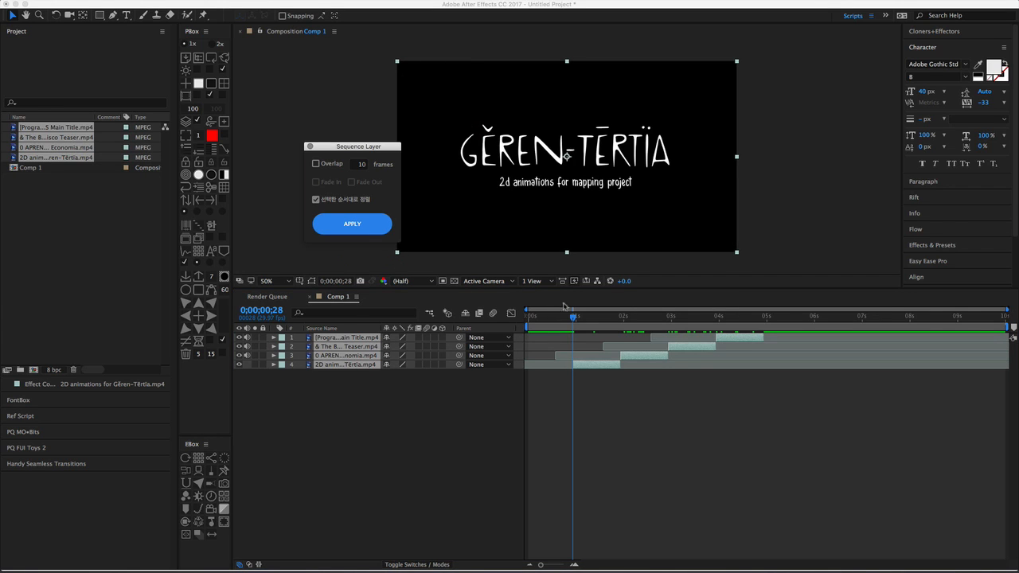
pyautogui.press('super+z')
pyautogui.click(376, 382)
# - Select the layers from first to fourth, sequence them with "선택한 순서대로 정렬" disabled, and undo the sequencing
pyautogui.click(356, 337)
pyautogui.keyDown('shift'); pyautogui.click(369, 364); pyautogui.keyUp('shift')
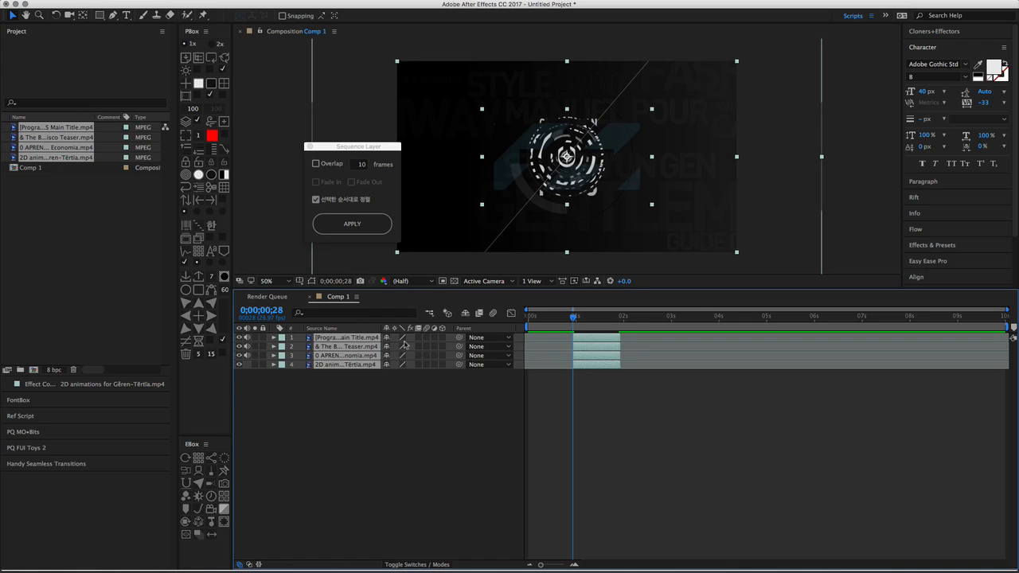
pyautogui.click(327, 206)
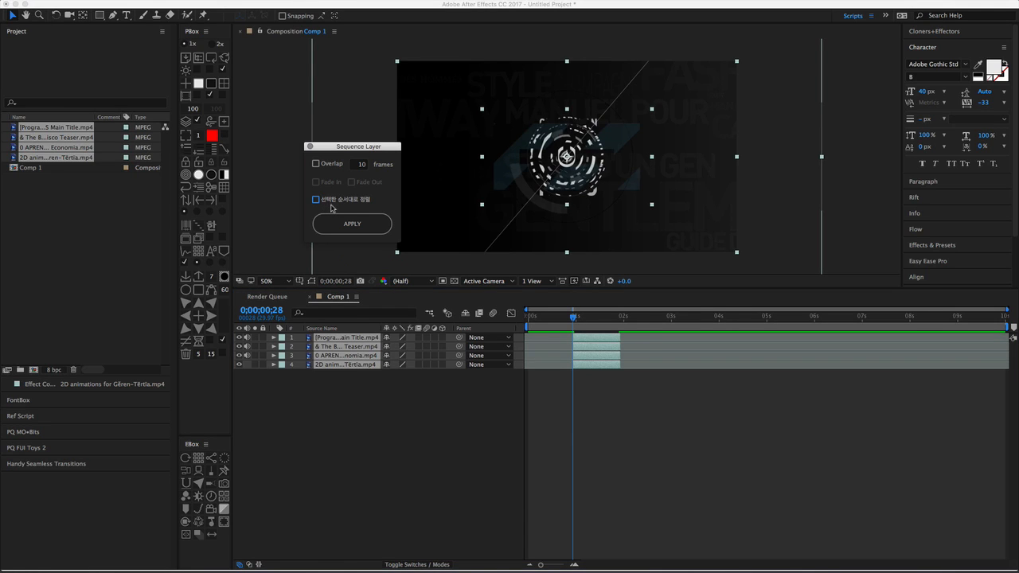
pyautogui.click(365, 225)
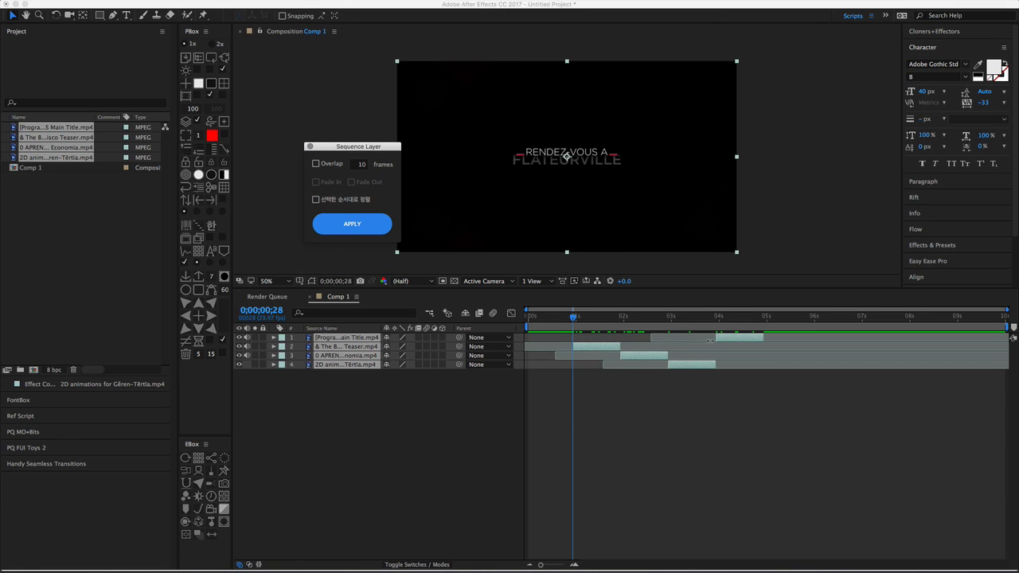
pyautogui.press('super+z')
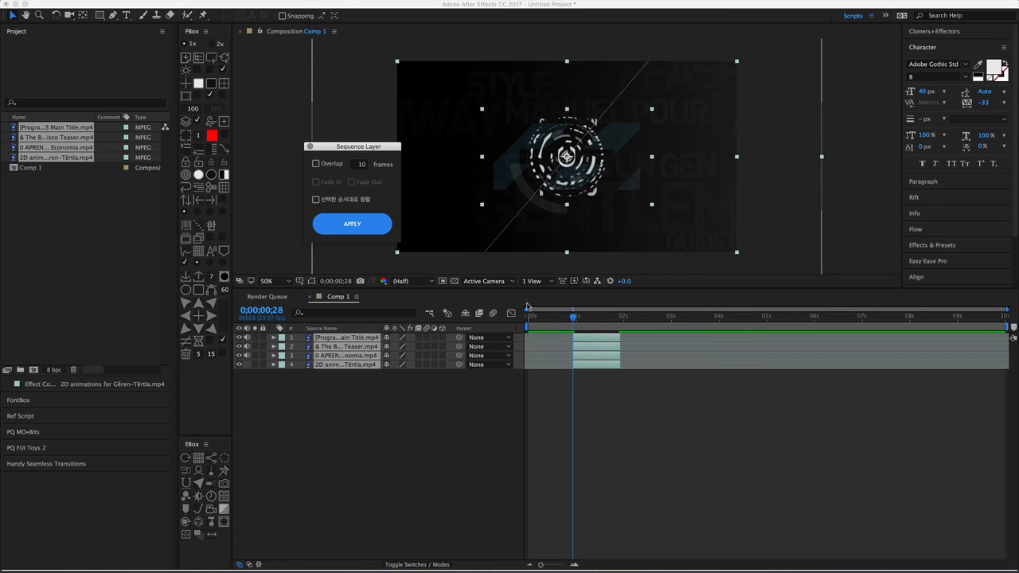
# - Keep "선택한 순서대로 정렬" disabled and scatter the four layer bars to different start times, with the first layer earliest and the fourth latest
pyautogui.click(316, 200)
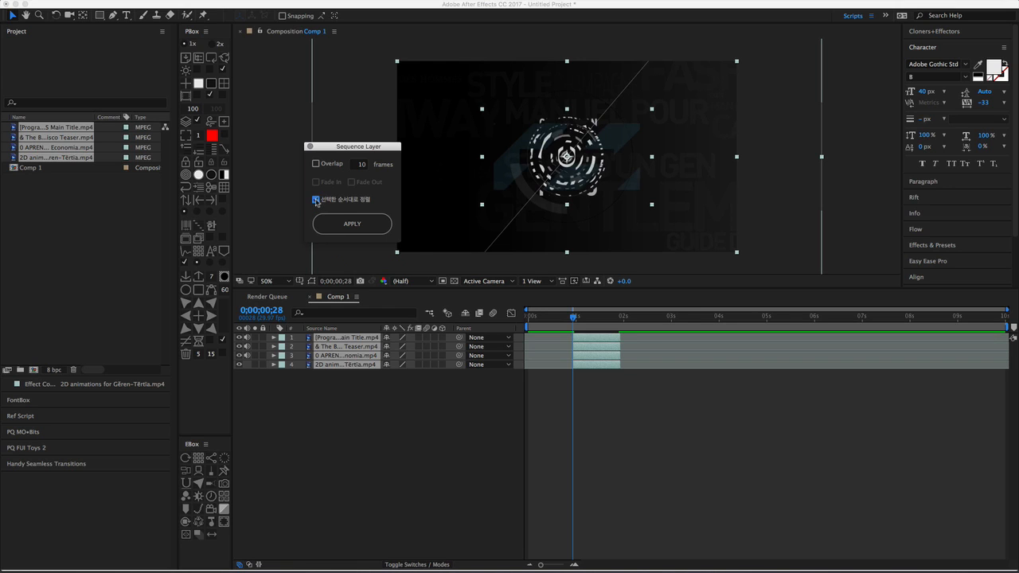
pyautogui.click(316, 200)
pyautogui.click(540, 390)
pyautogui.moveTo(595, 348); pyautogui.dragTo(636, 348)
pyautogui.moveTo(613, 356); pyautogui.dragTo(573, 341)
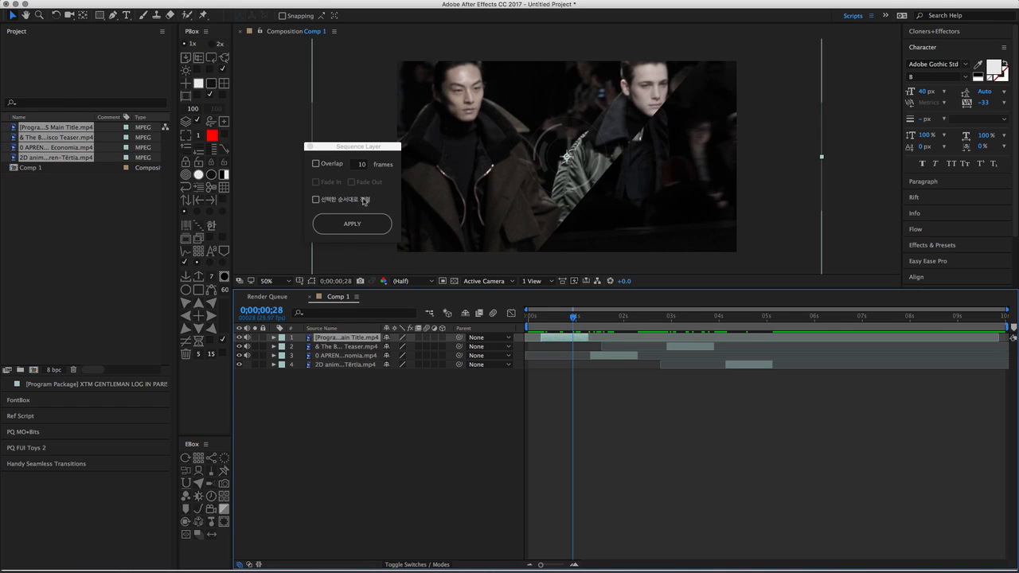
# - Select all four scattered layers, sequence them with Overlap enabled at 10 frames, and undo the result
pyautogui.moveTo(366, 386); pyautogui.dragTo(373, 328)
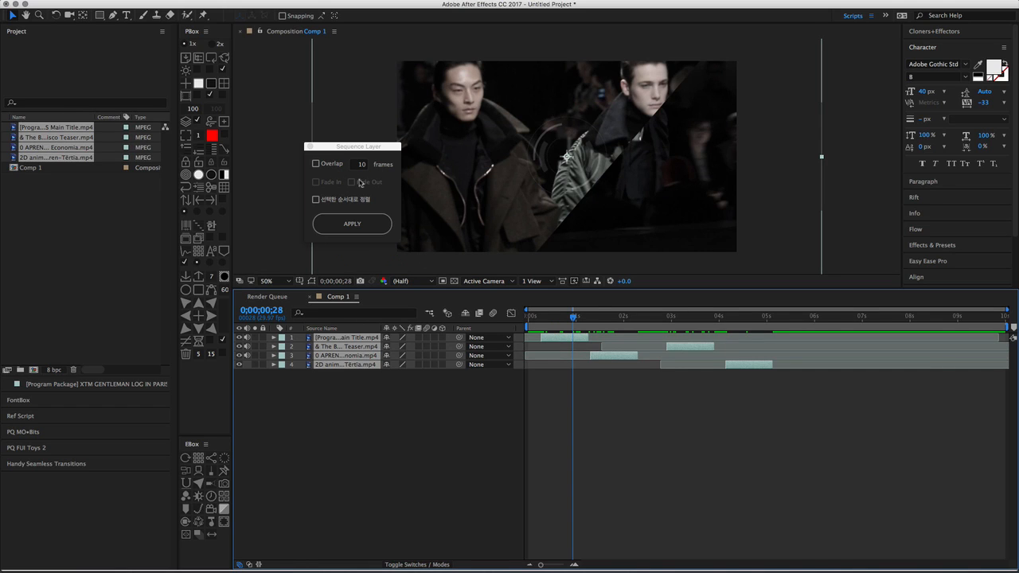
pyautogui.click(317, 163)
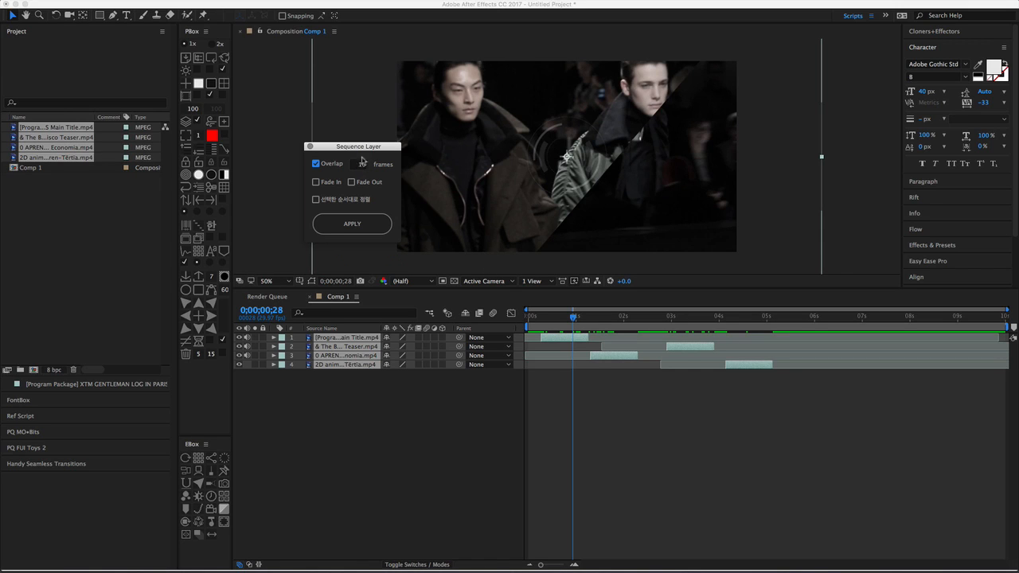
pyautogui.click(366, 224)
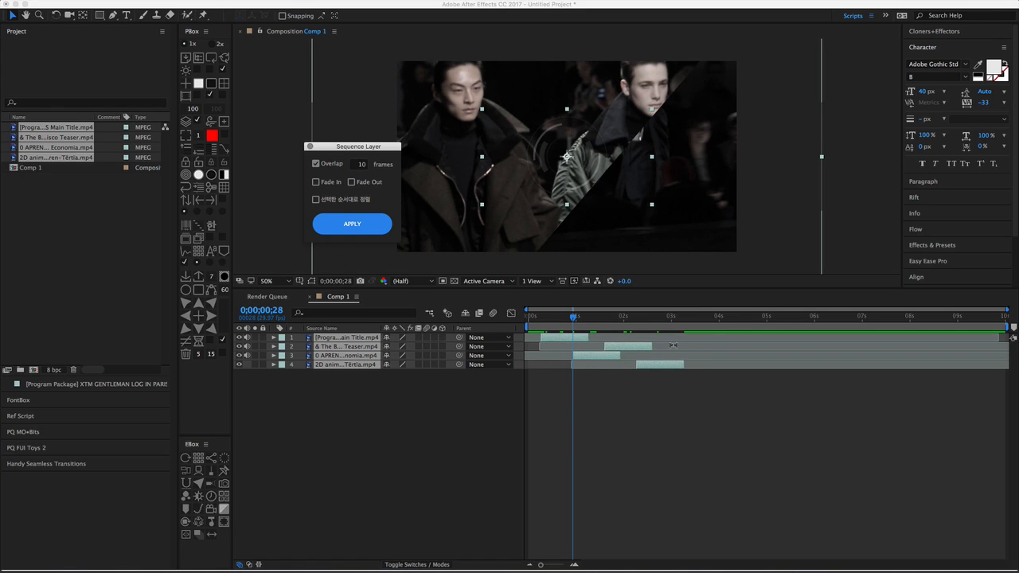
pyautogui.press('super+z')
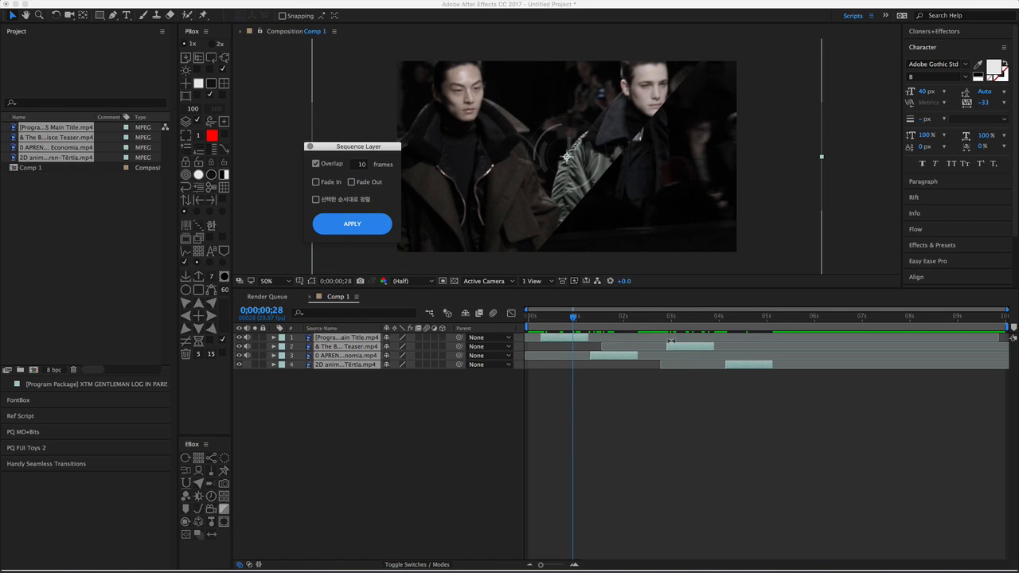
# - Sequence the four layers with a 10-frame Overlap and both Fade In and Fade Out enabled
pyautogui.click(316, 165)
pyautogui.click(317, 165)
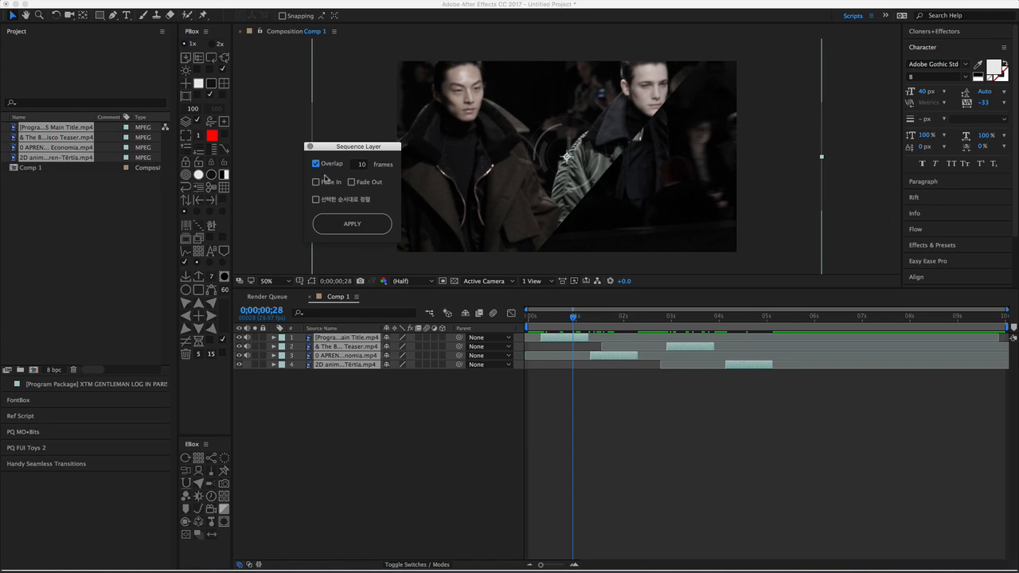
pyautogui.click(316, 182)
pyautogui.click(352, 182)
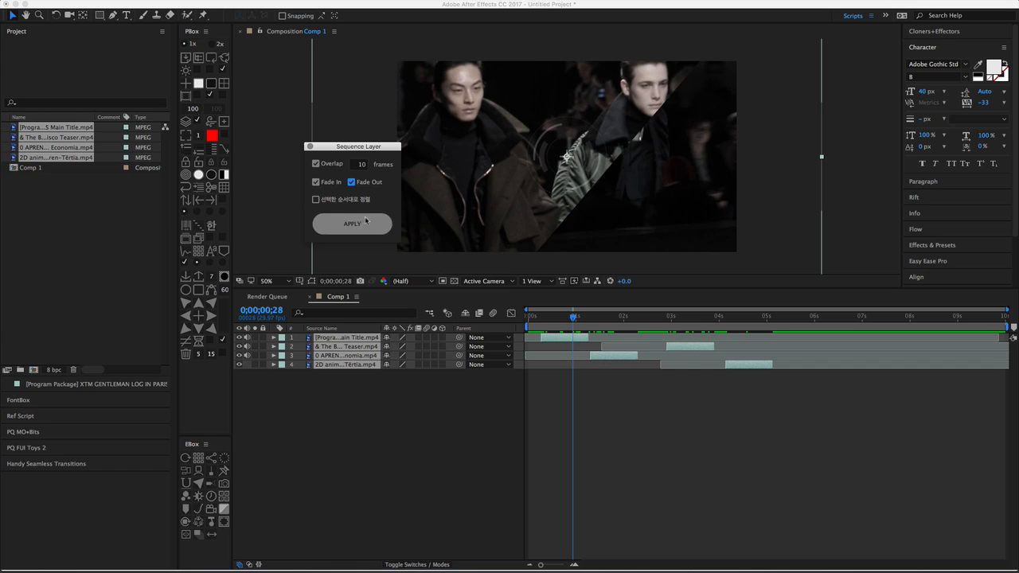
pyautogui.click(357, 224)
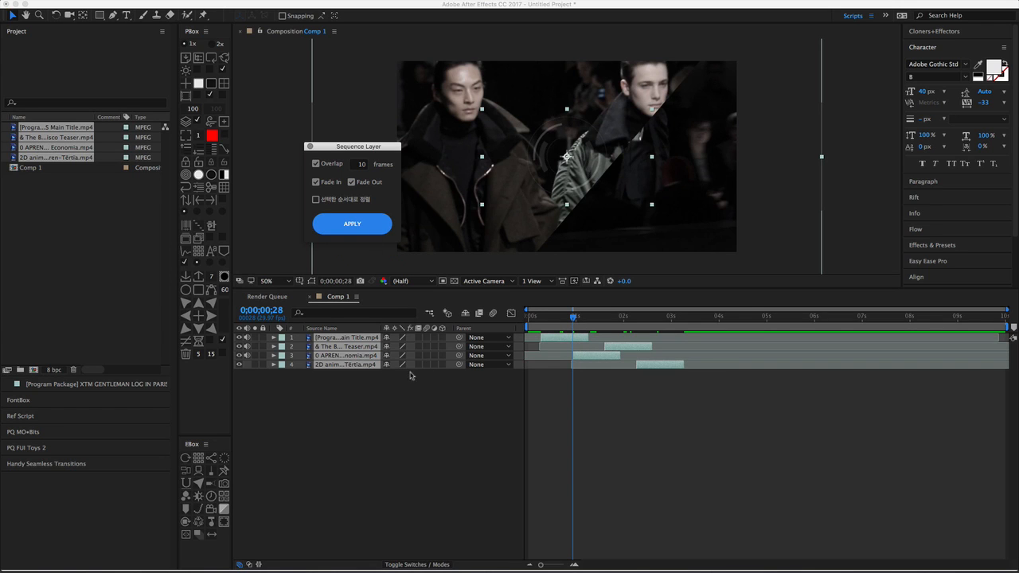
# - Reveal the opacity fade keyframes on all four sequenced layers
pyautogui.moveTo(380, 384); pyautogui.dragTo(356, 331)
pyautogui.press('u')
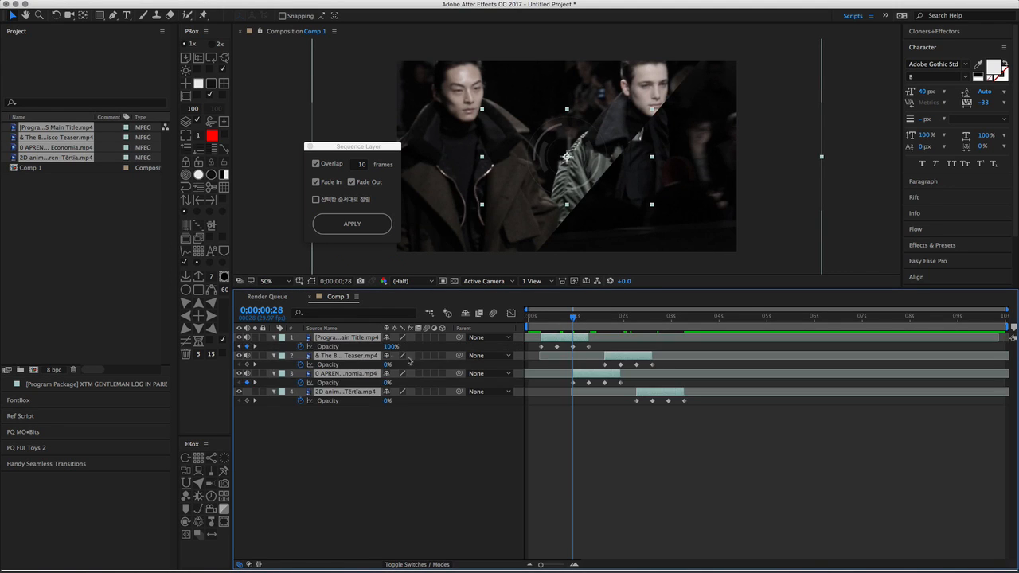
pyautogui.moveTo(574, 319)
pyautogui.mouseDown()
pyautogui.moveTo(587, 319)
pyautogui.moveTo(574, 318)
pyautogui.mouseUp()
# - Turn off Overlap in the Sequence Layer dialog and collapse the opacity keyframes of all four layers
pyautogui.click(316, 163)
pyautogui.moveTo(347, 147); pyautogui.dragTo(344, 138)
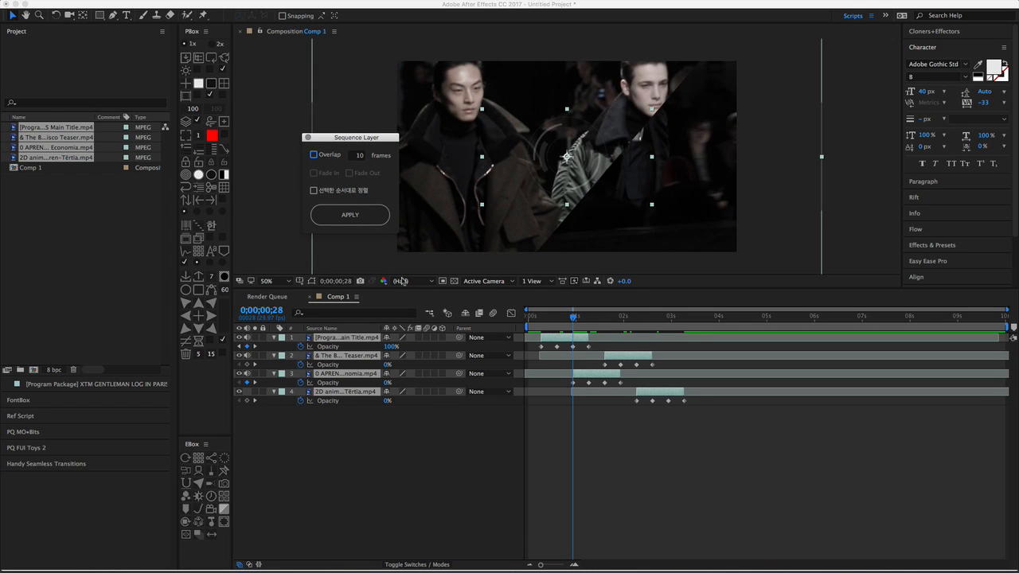
pyautogui.click(369, 419)
pyautogui.press('super+a')
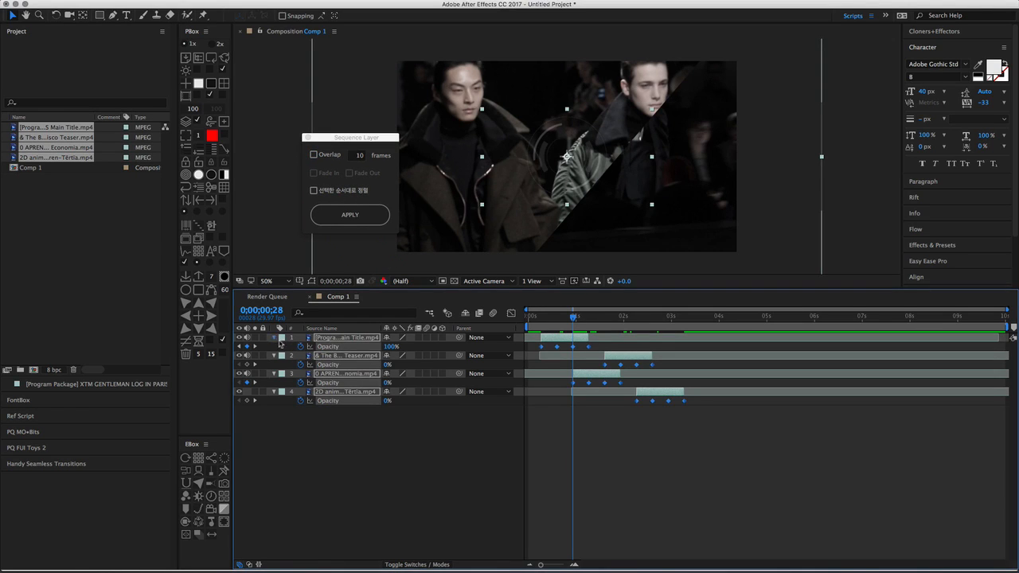
pyautogui.press('u')
pyautogui.click(329, 391)
pyautogui.click(331, 140)
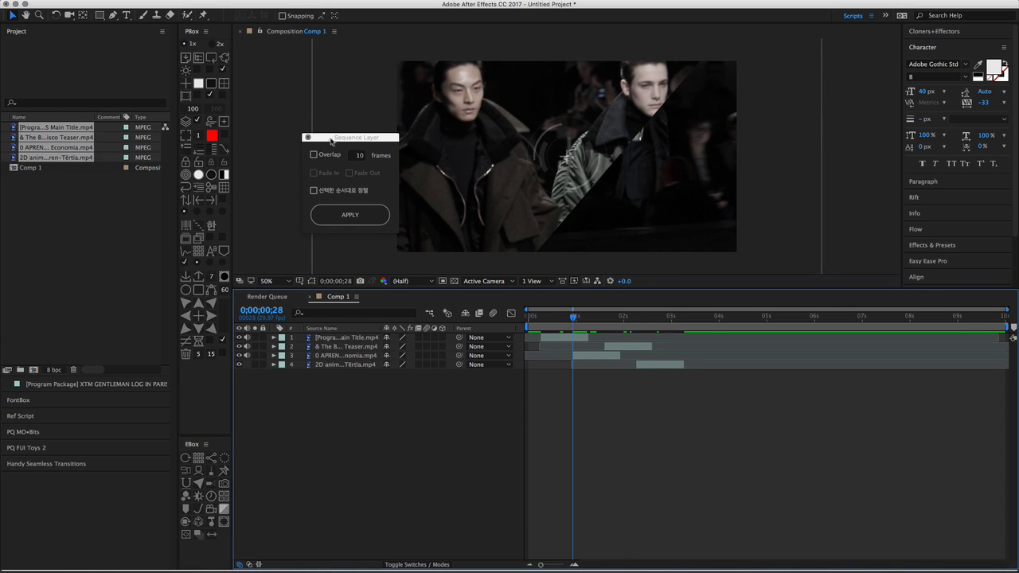
pyautogui.moveTo(331, 141); pyautogui.dragTo(344, 150)
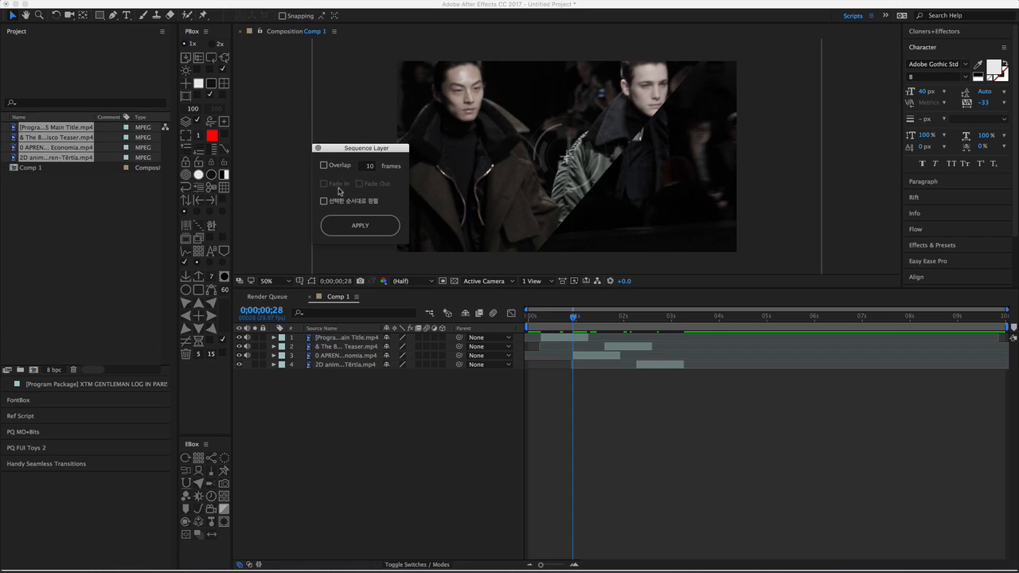